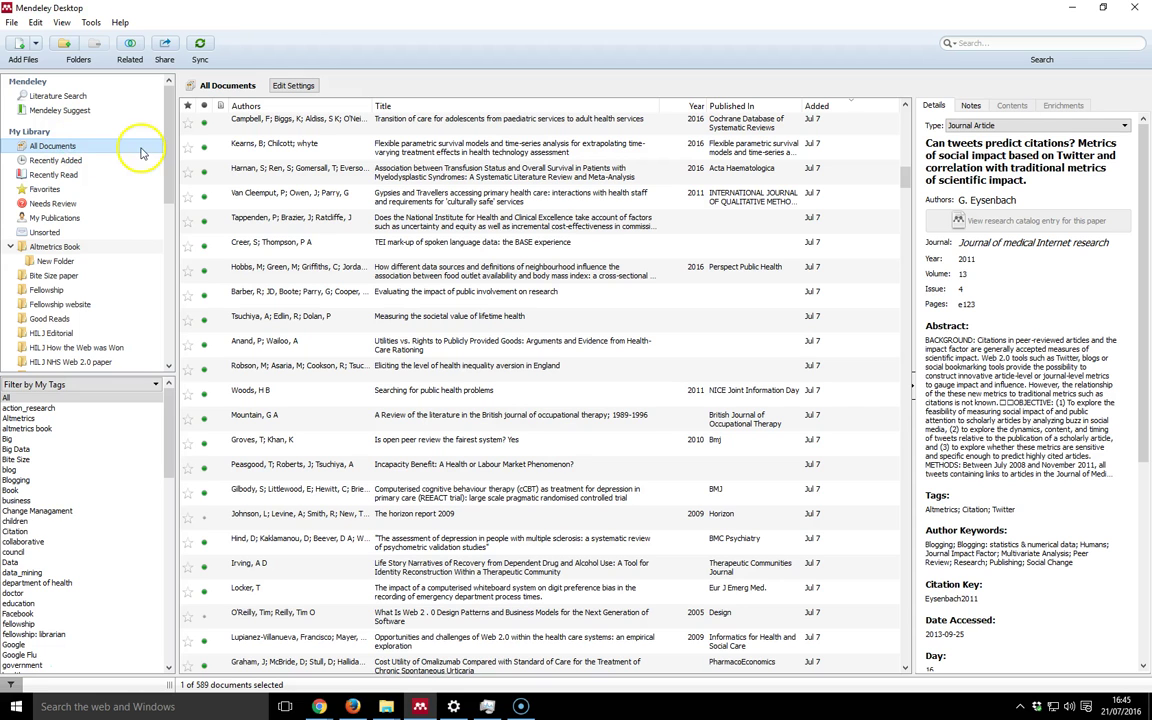
- Import the PDF bmj.i3740.full.pdf into the library's All Documents list
{"action": "scroll", "coordinate": [322, 198], "scroll_direction": "up", "scroll_amount": 2}
{"action": "scroll", "coordinate": [322, 198], "scroll_direction": "up", "scroll_amount": 6}
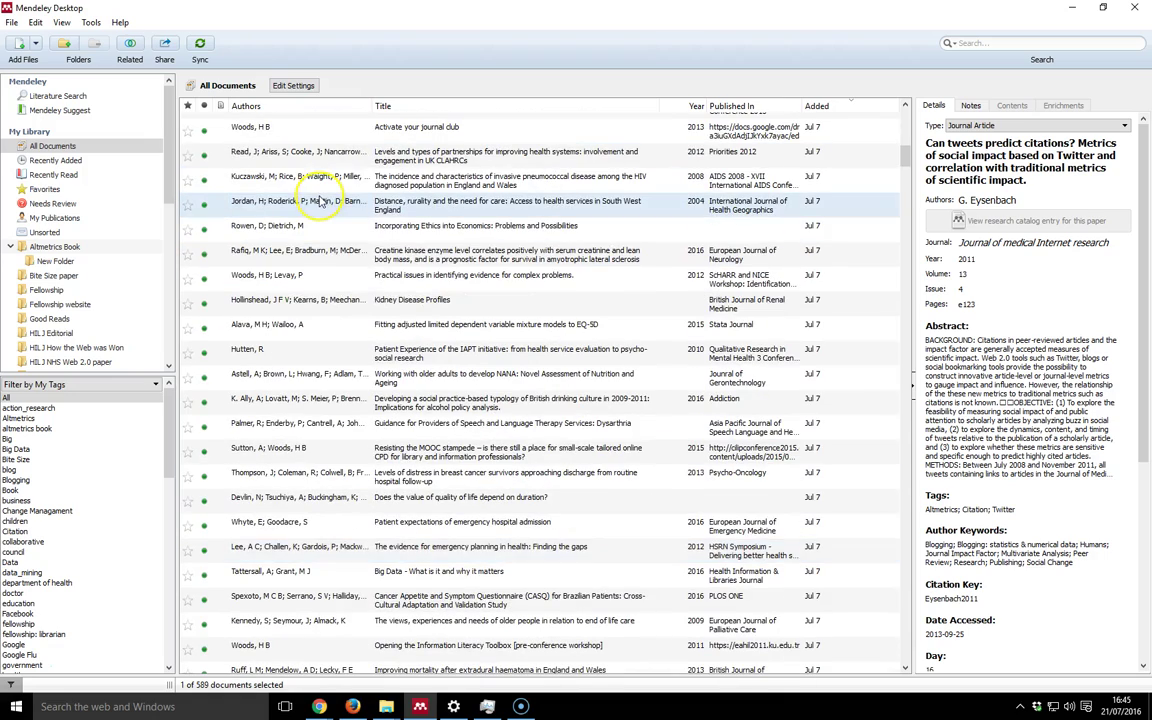
{"action": "scroll", "coordinate": [322, 205], "scroll_direction": "up", "scroll_amount": 6}
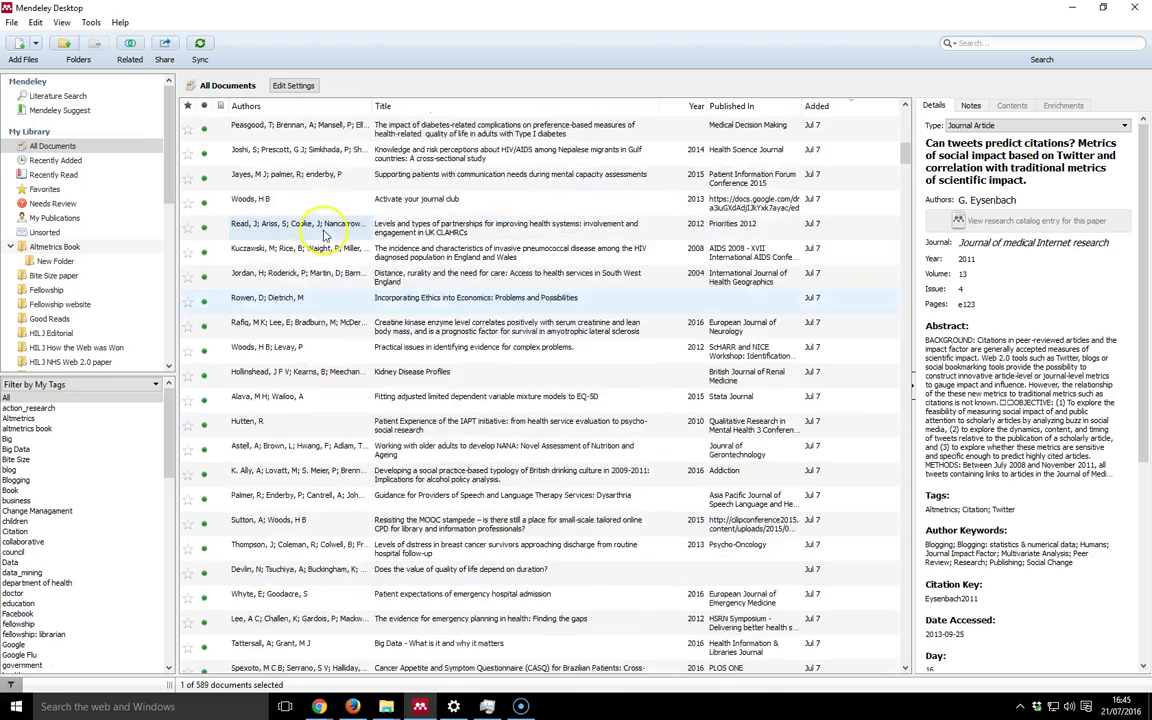
{"action": "scroll", "coordinate": [325, 234], "scroll_direction": "up", "scroll_amount": 1}
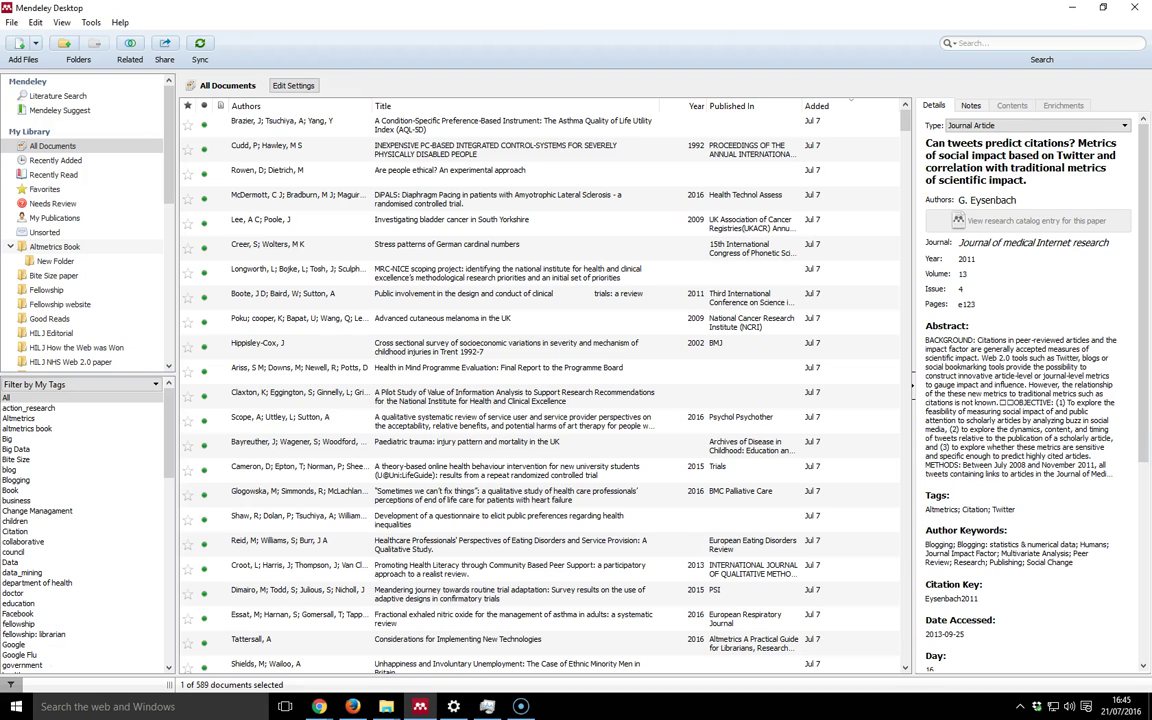
{"action": "left_click_drag", "start_coordinate": [998, 386], "coordinate": [452, 262]}
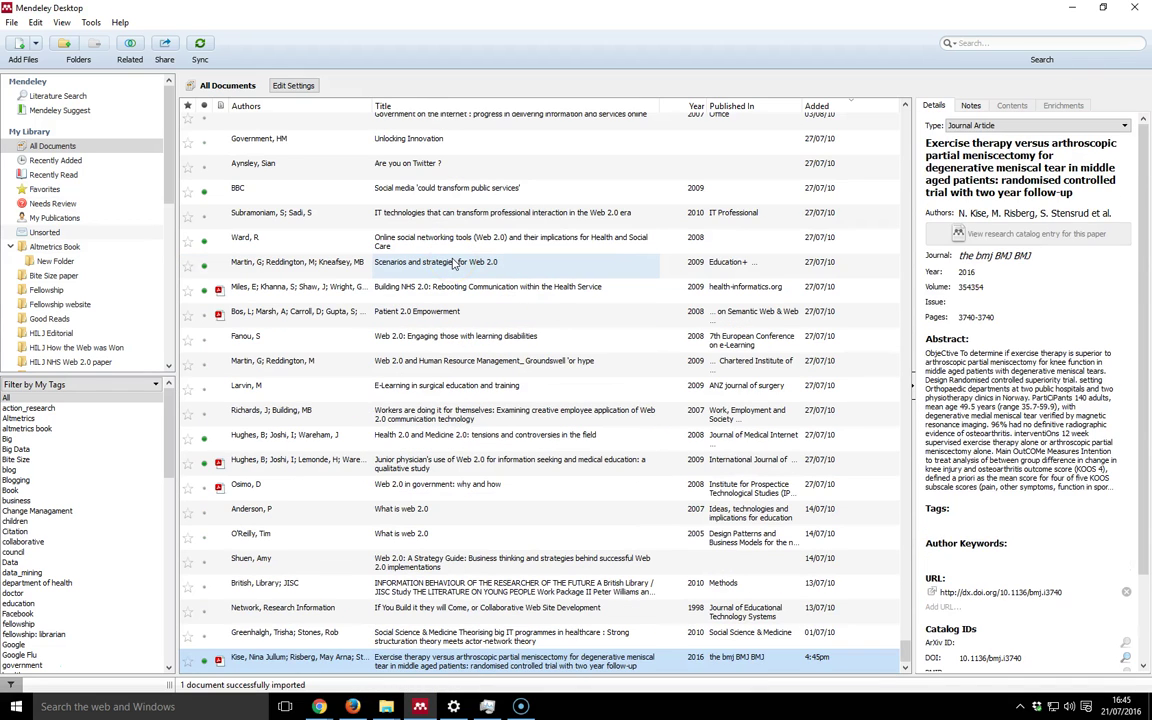
- Sort the documents by date added with the newest first
{"action": "scroll", "coordinate": [607, 262], "scroll_direction": "up", "scroll_amount": 6}
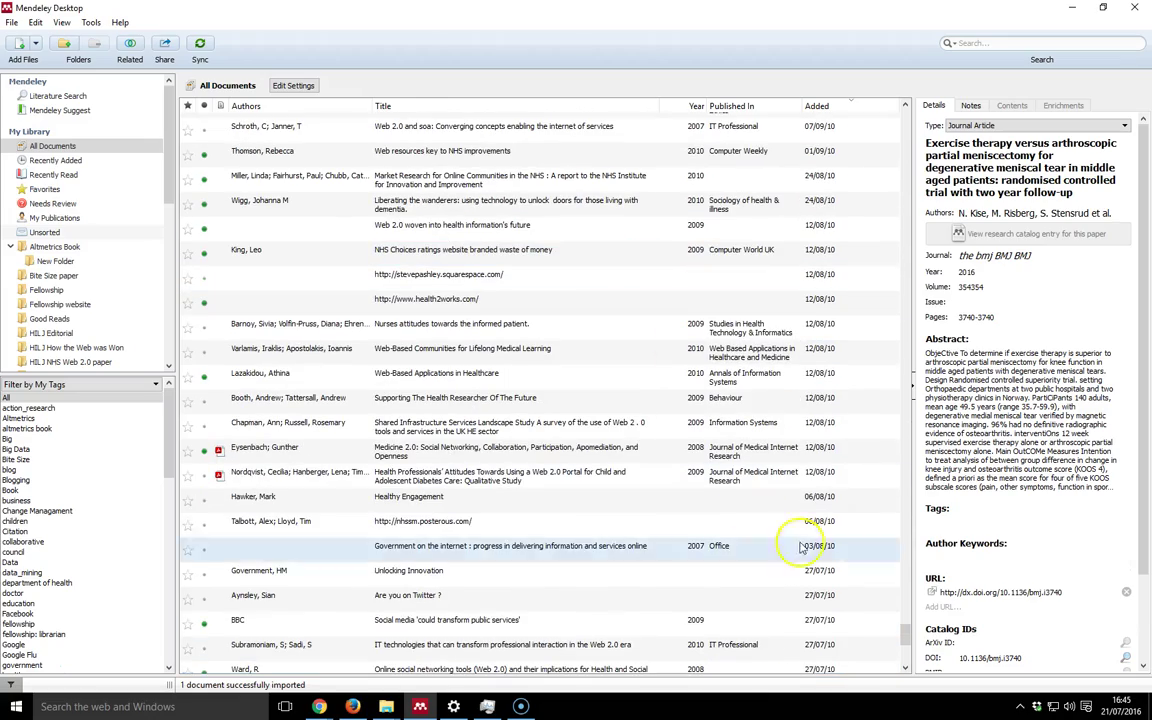
{"action": "left_click_drag", "start_coordinate": [912, 633], "coordinate": [892, 532]}
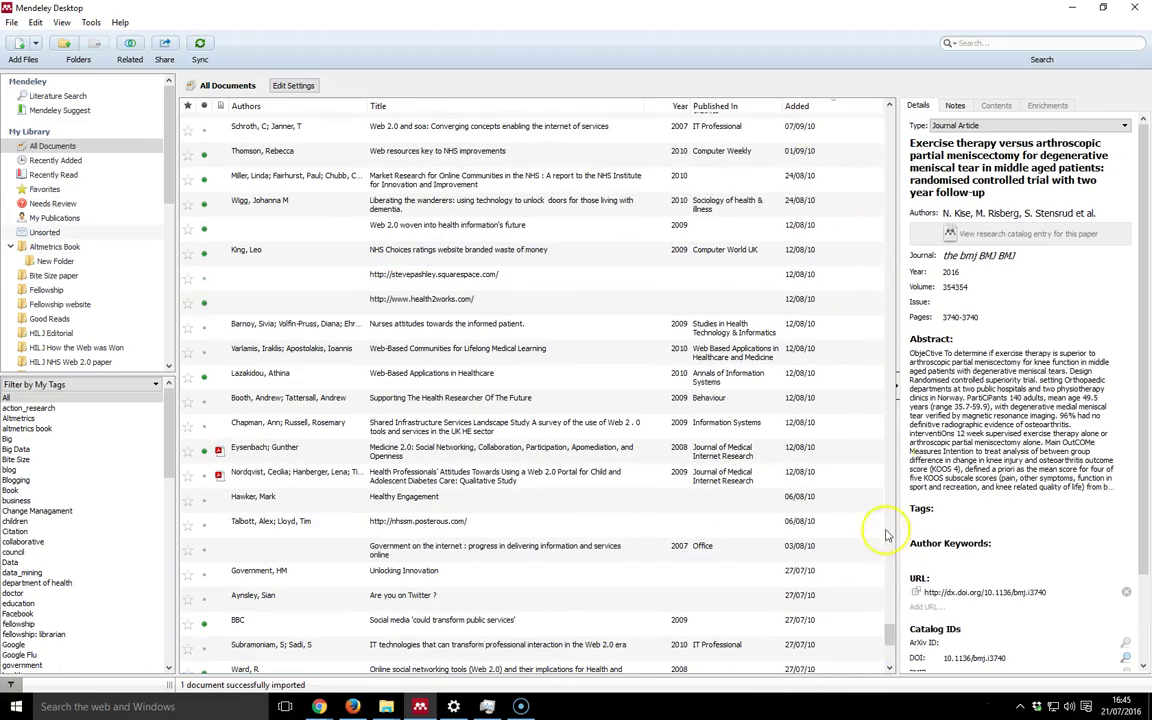
{"action": "left_click_drag", "start_coordinate": [890, 628], "coordinate": [889, 115]}
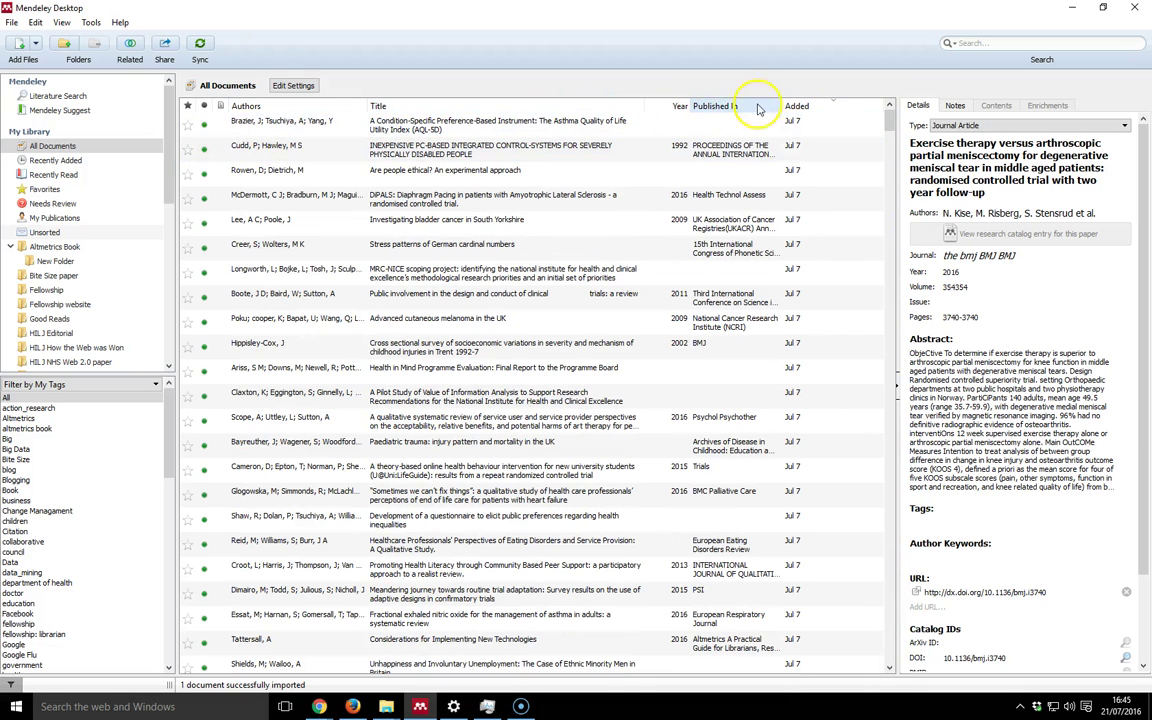
{"action": "left_click", "coordinate": [795, 108]}
{"action": "left_click", "coordinate": [804, 106]}
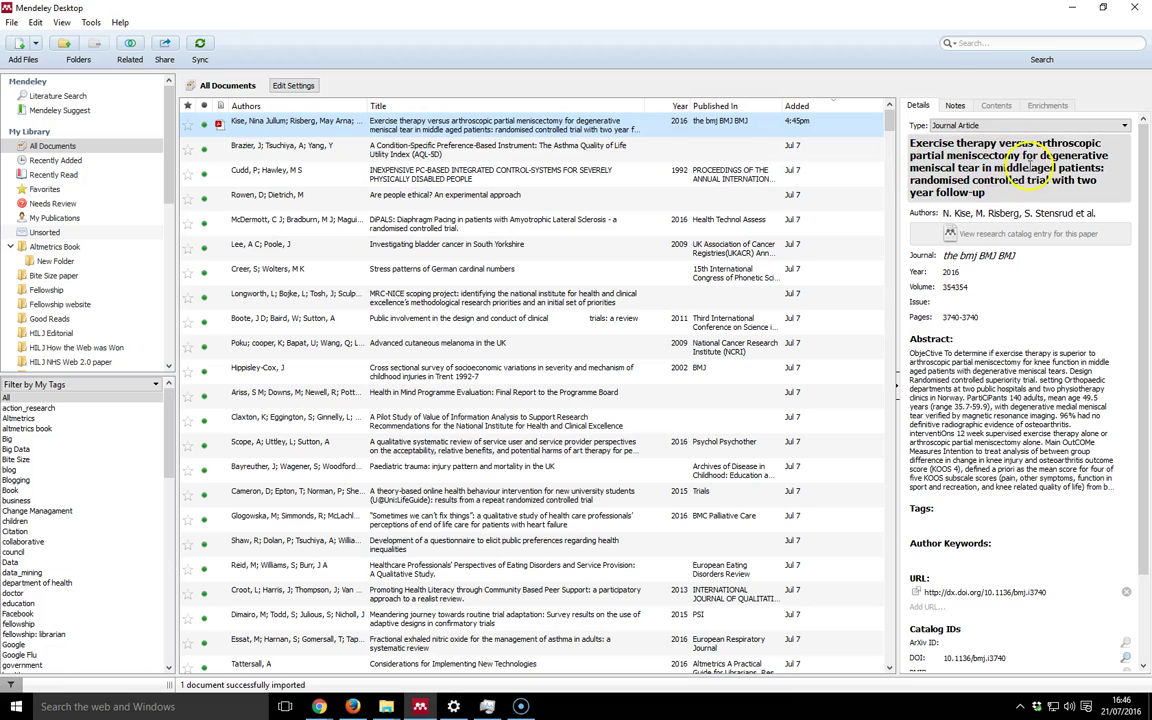
- Check the exercise therapy article's title and authors, and correct its journal name to BMJ
{"action": "left_click", "coordinate": [985, 181]}
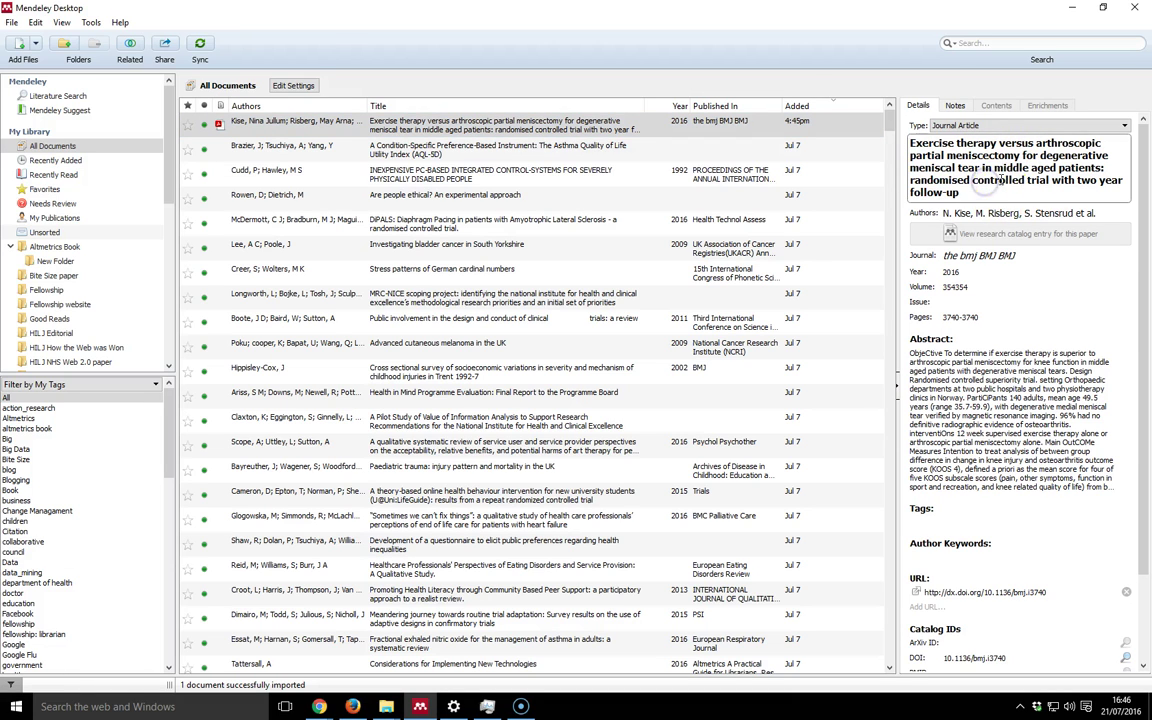
{"action": "left_click", "coordinate": [1005, 213]}
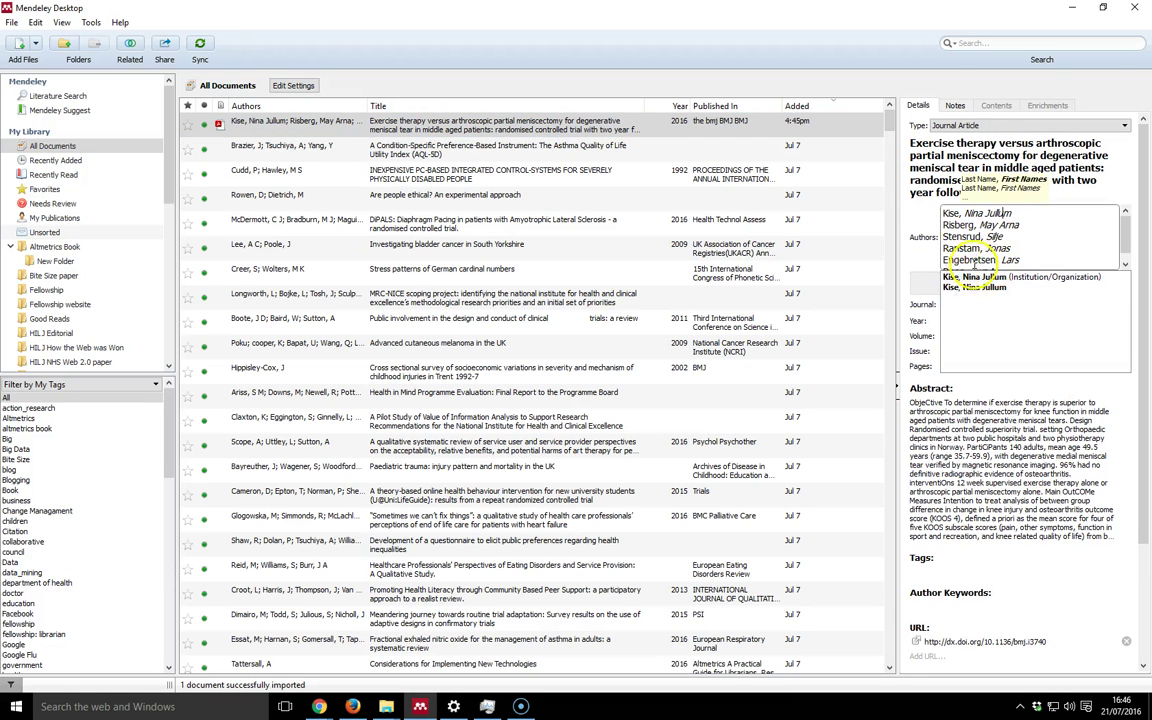
{"action": "left_click", "coordinate": [1020, 255]}
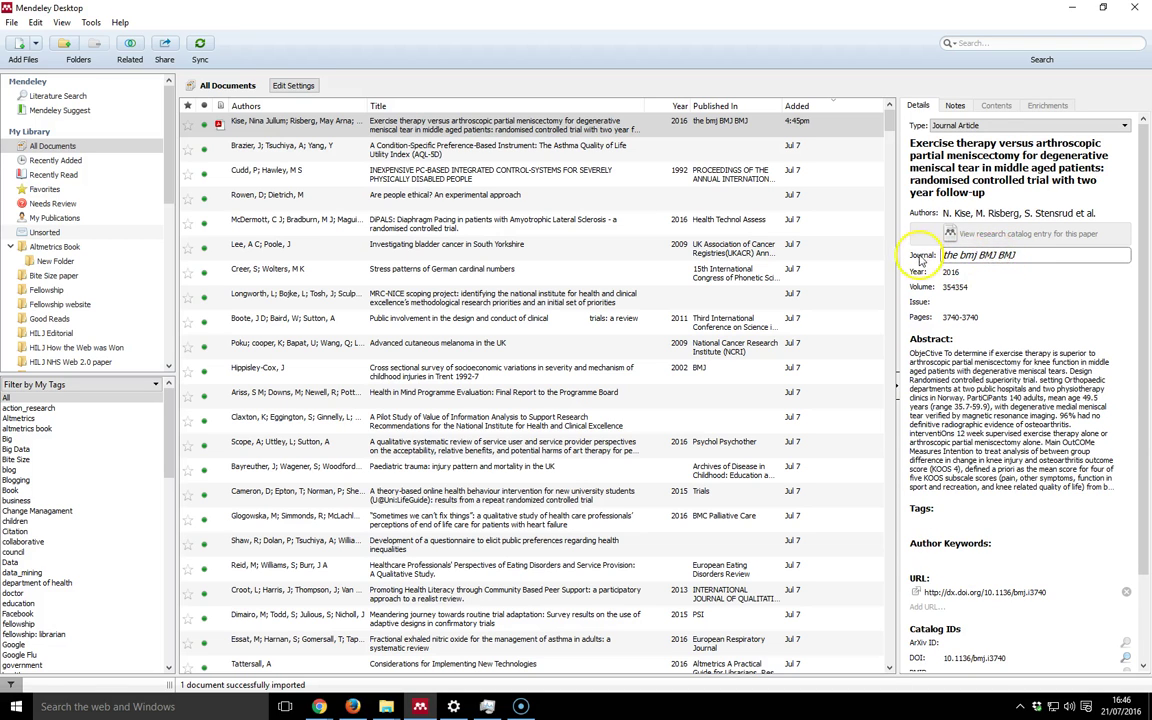
{"action": "double_click", "coordinate": [987, 255]}
{"action": "left_click_drag", "start_coordinate": [987, 255], "coordinate": [938, 257]}
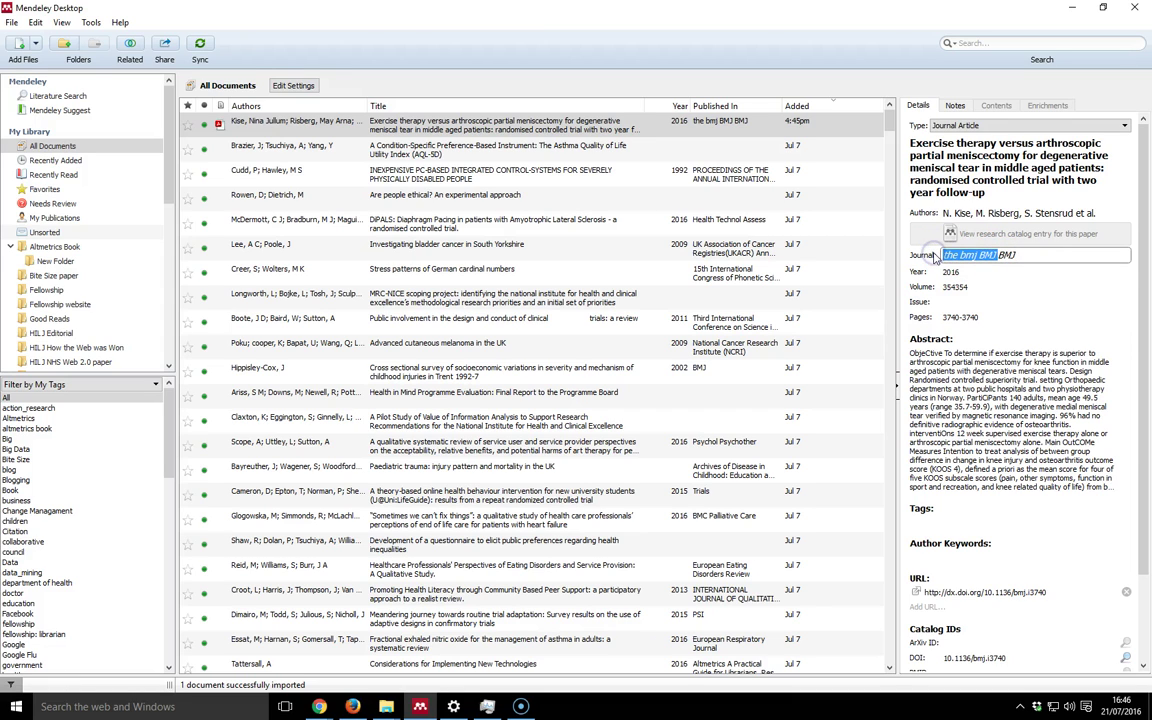
{"action": "key", "text": "BackSpace"}
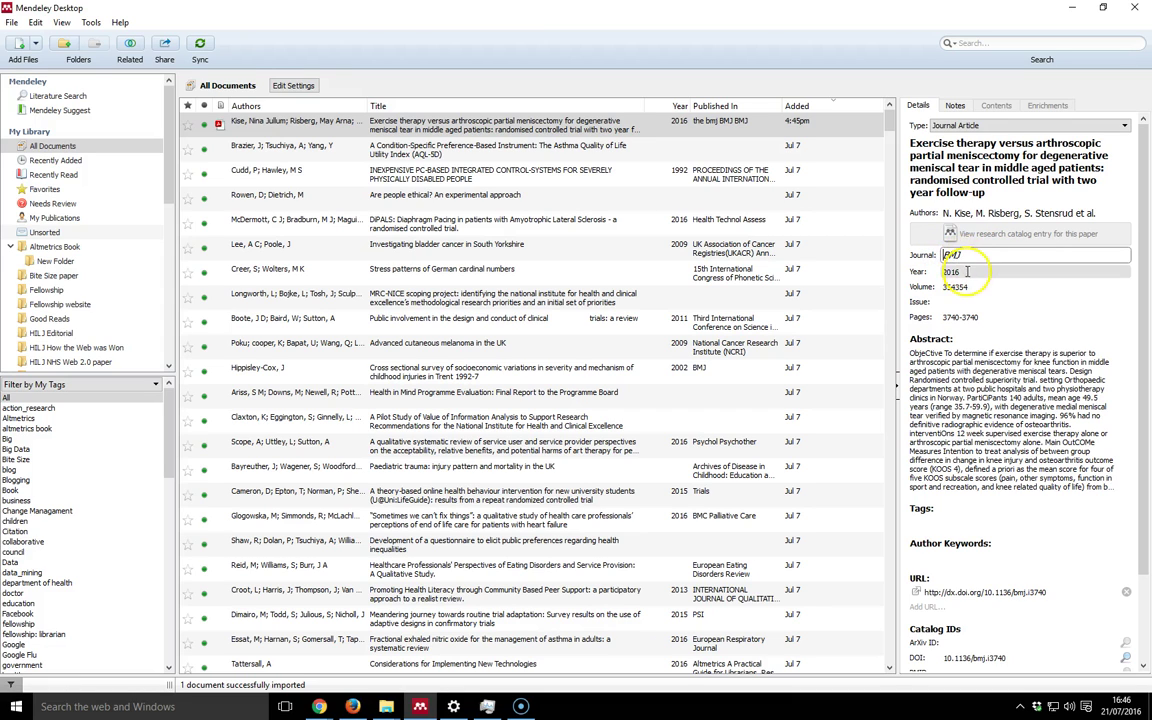
{"action": "left_click", "coordinate": [968, 271]}
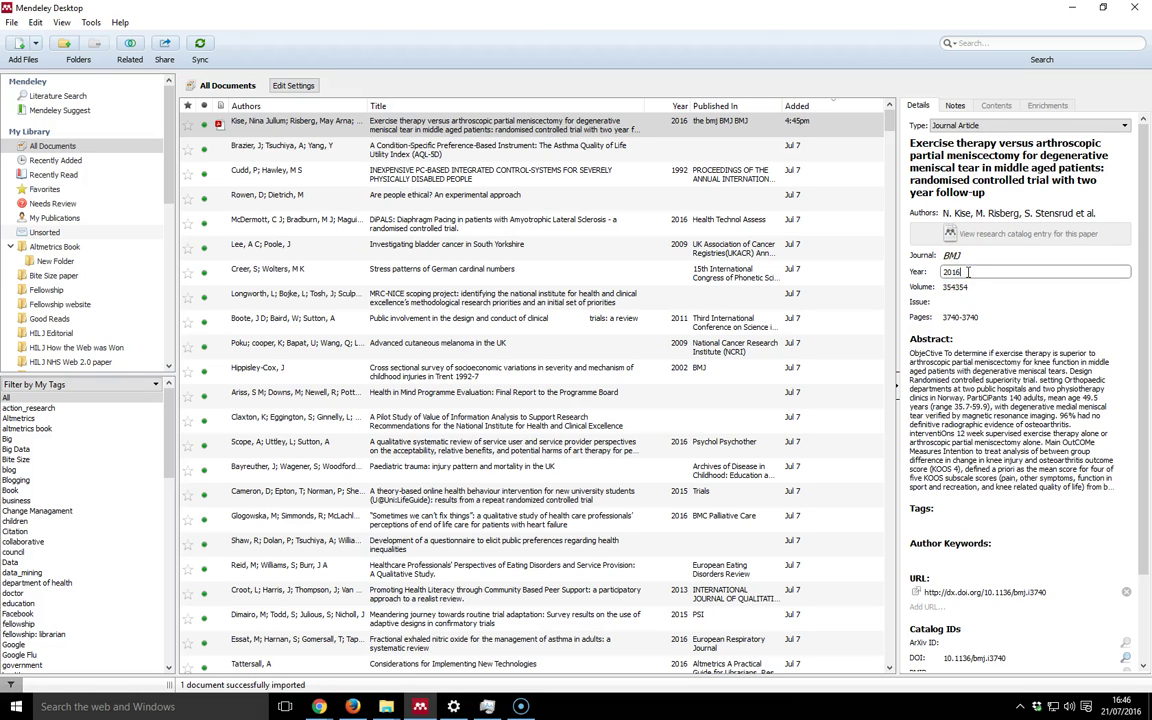
- Correct the exercise therapy article's volume to 354
{"action": "left_click", "coordinate": [970, 287]}
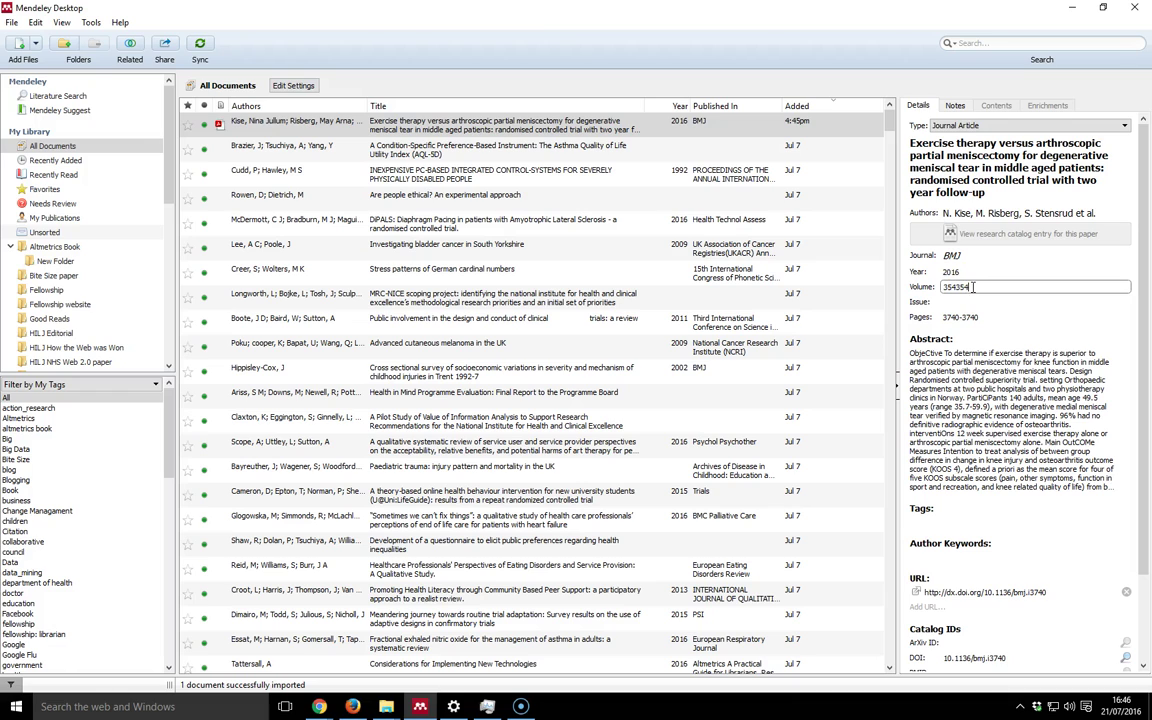
{"action": "key", "text": "BackSpace"}
{"action": "key", "text": "BackSpace"}
{"action": "key", "text": "BackSpace"}
{"action": "left_click", "coordinate": [957, 287]}
{"action": "key", "text": "Tab"}
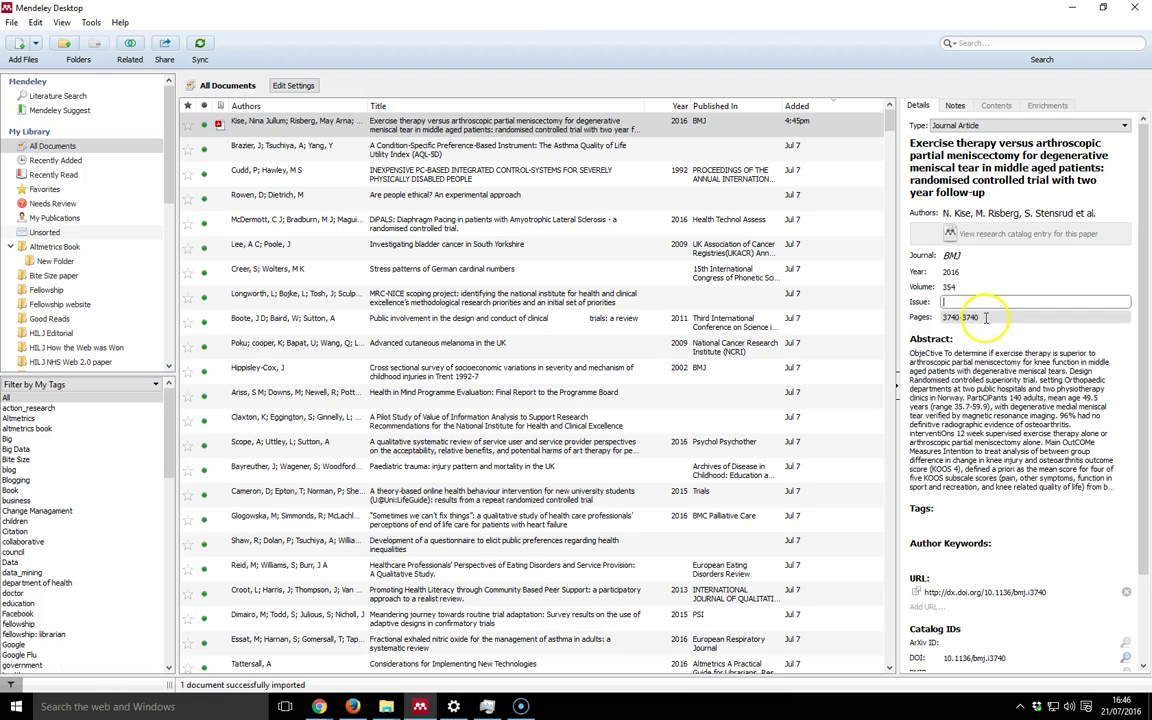
- Open the exercise therapy article's attached PDF and look over its first page
{"action": "left_click", "coordinate": [218, 126]}
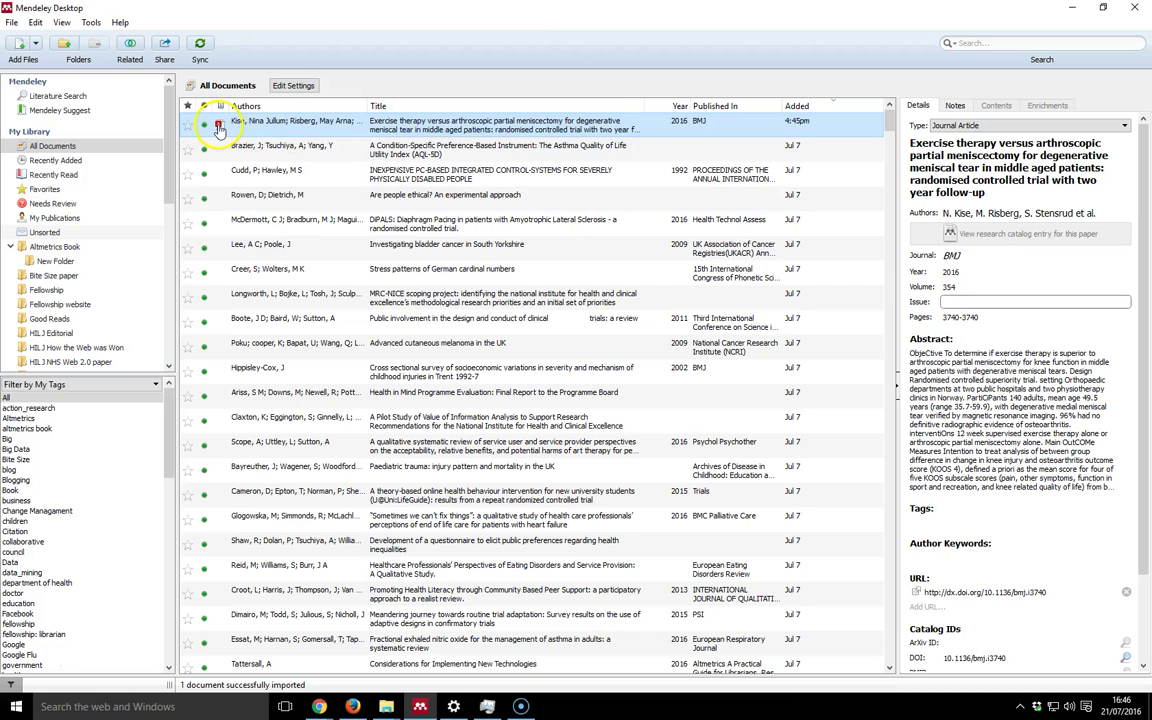
{"action": "left_click", "coordinate": [219, 125]}
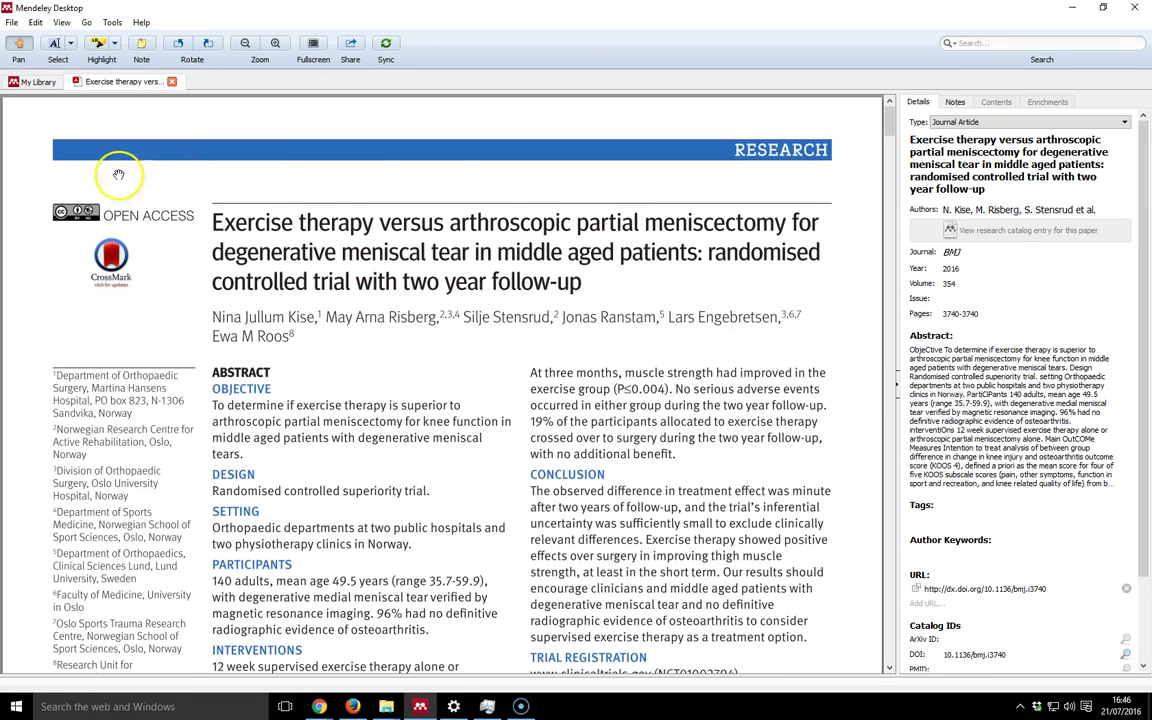
{"action": "scroll", "coordinate": [145, 442], "scroll_direction": "down", "scroll_amount": 1}
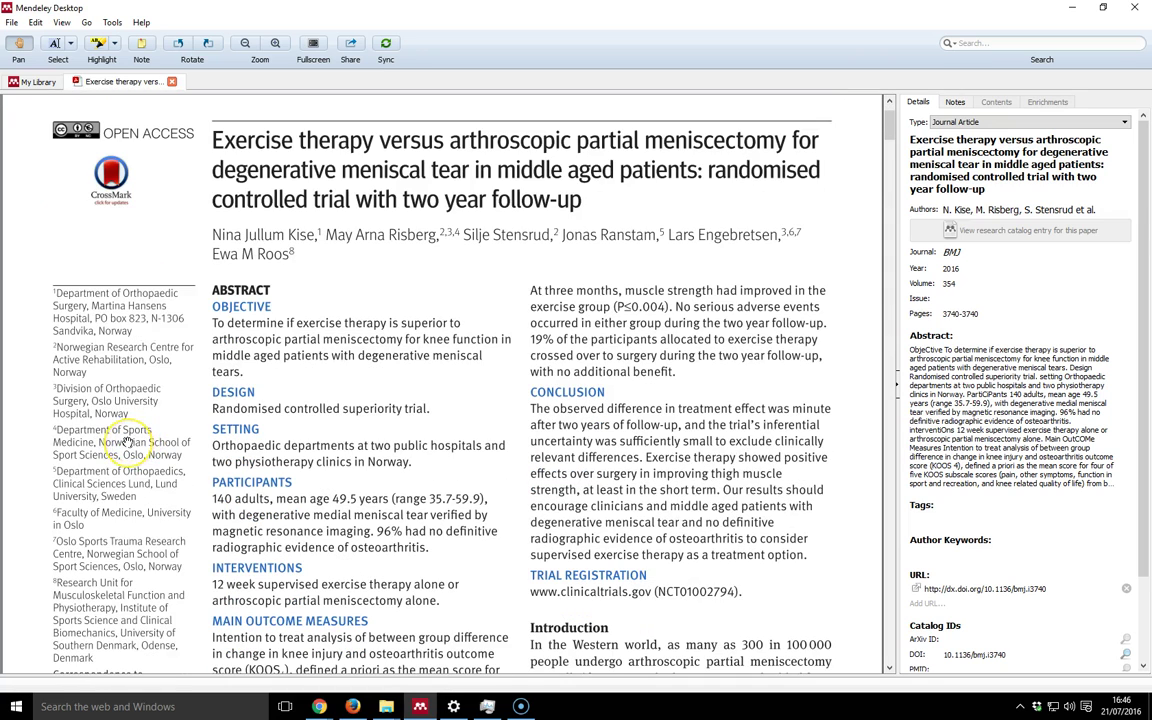
{"action": "scroll", "coordinate": [128, 442], "scroll_direction": "up", "scroll_amount": 1}
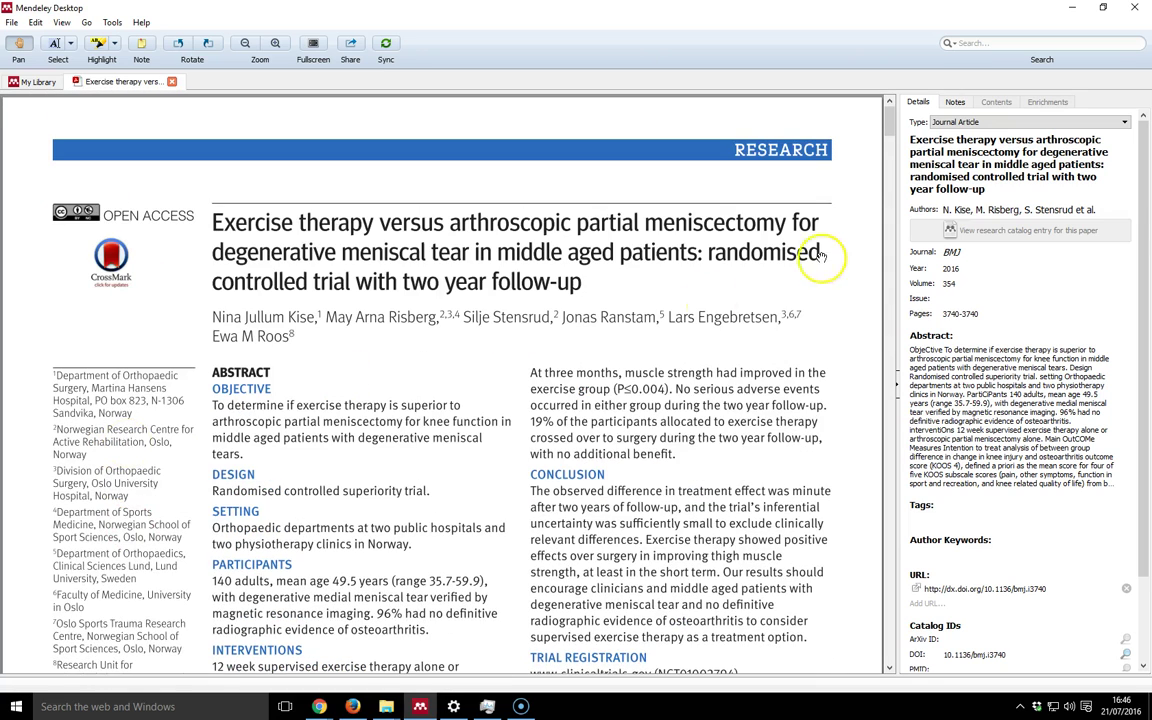
- Review the article's issue, abstract, tags, keywords and catalog ID details, and return to the library list
{"action": "left_click", "coordinate": [950, 297]}
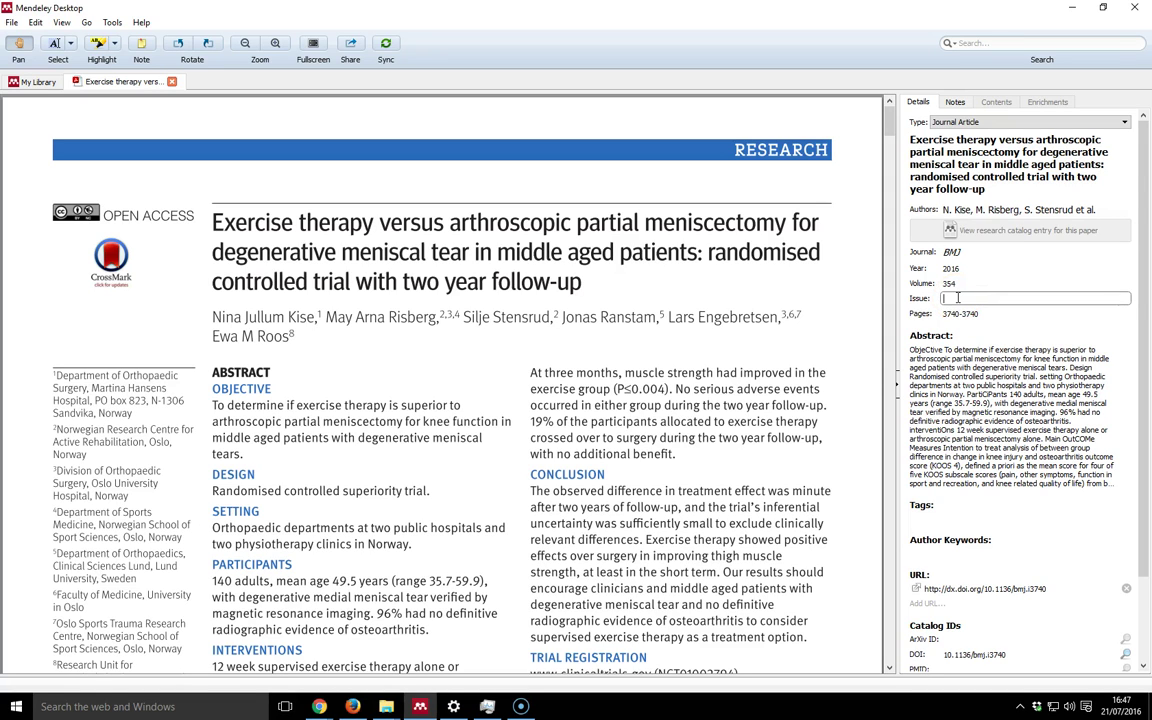
{"action": "left_click", "coordinate": [995, 387]}
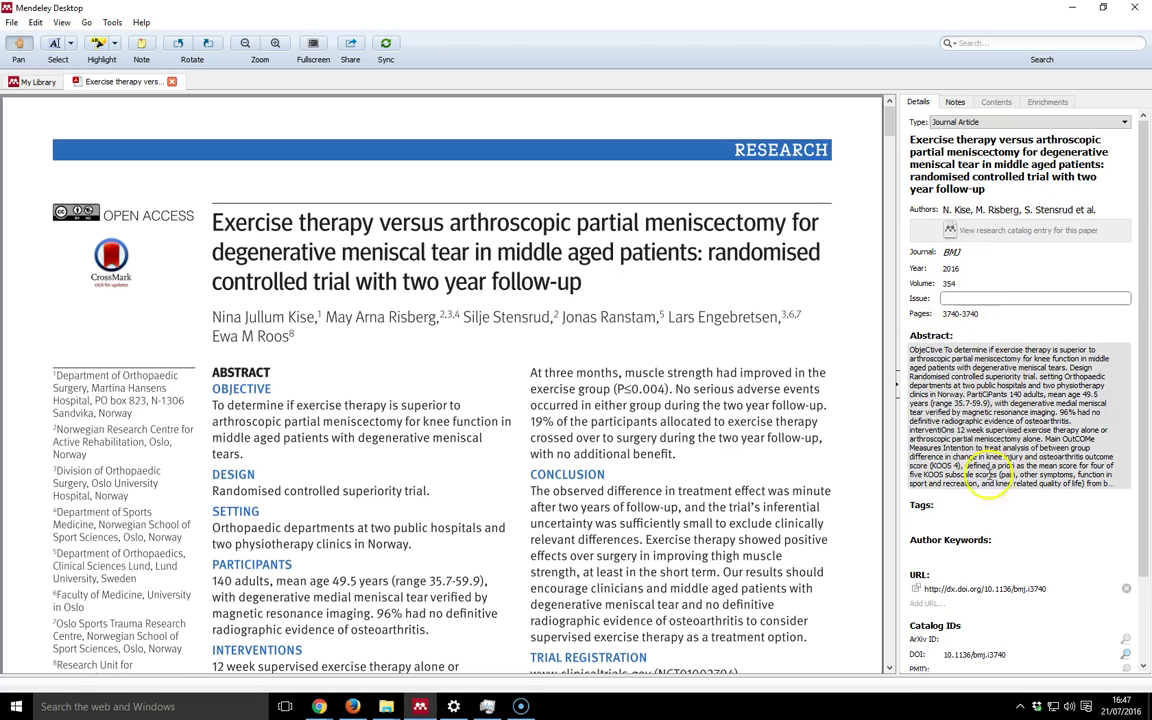
{"action": "left_click", "coordinate": [957, 515]}
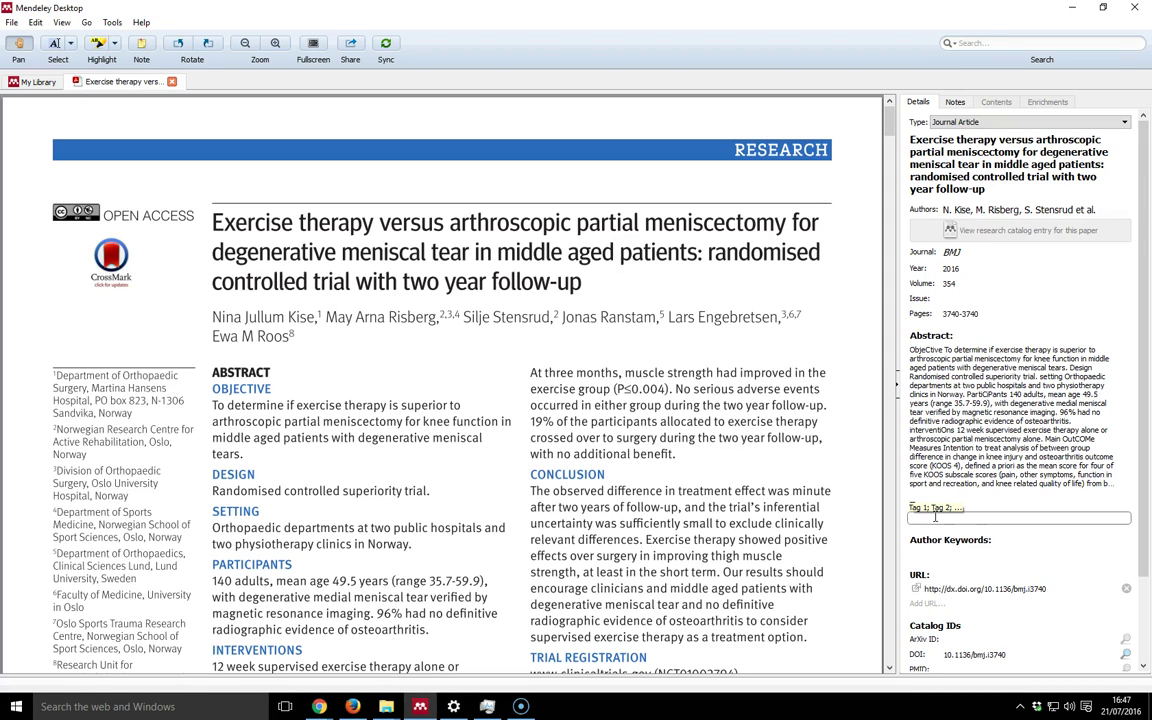
{"action": "left_click", "coordinate": [935, 516]}
{"action": "scroll", "coordinate": [950, 510], "scroll_direction": "down", "scroll_amount": 3}
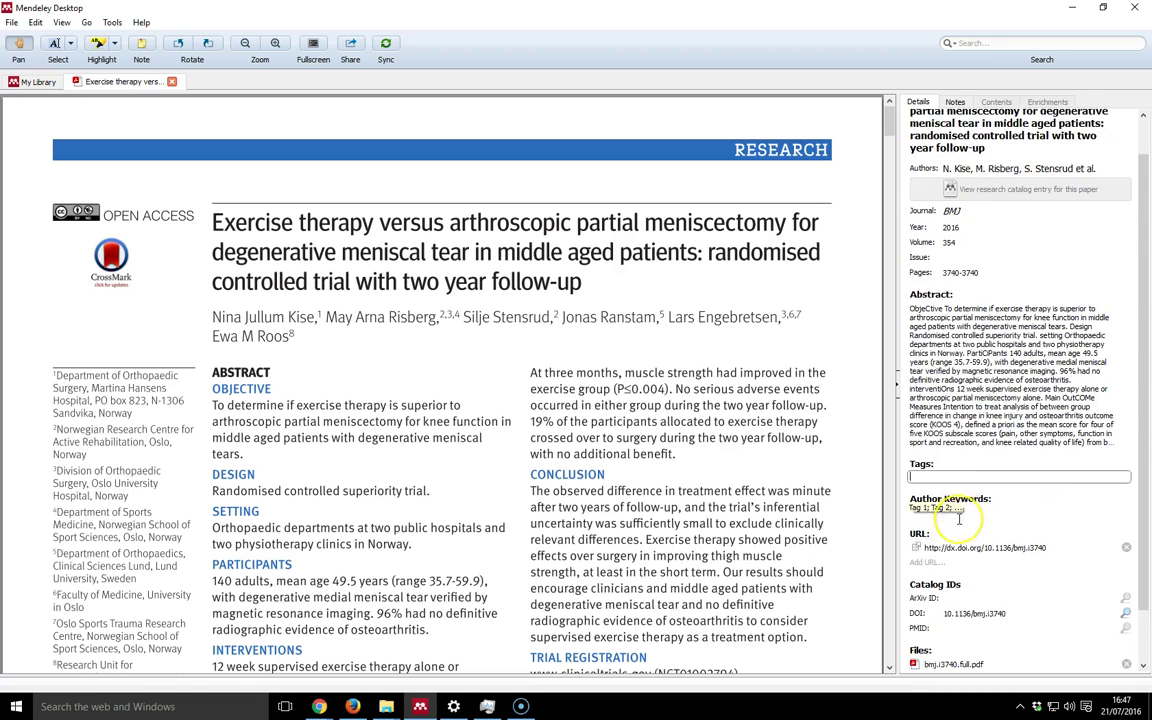
{"action": "scroll", "coordinate": [958, 519], "scroll_direction": "up", "scroll_amount": 3}
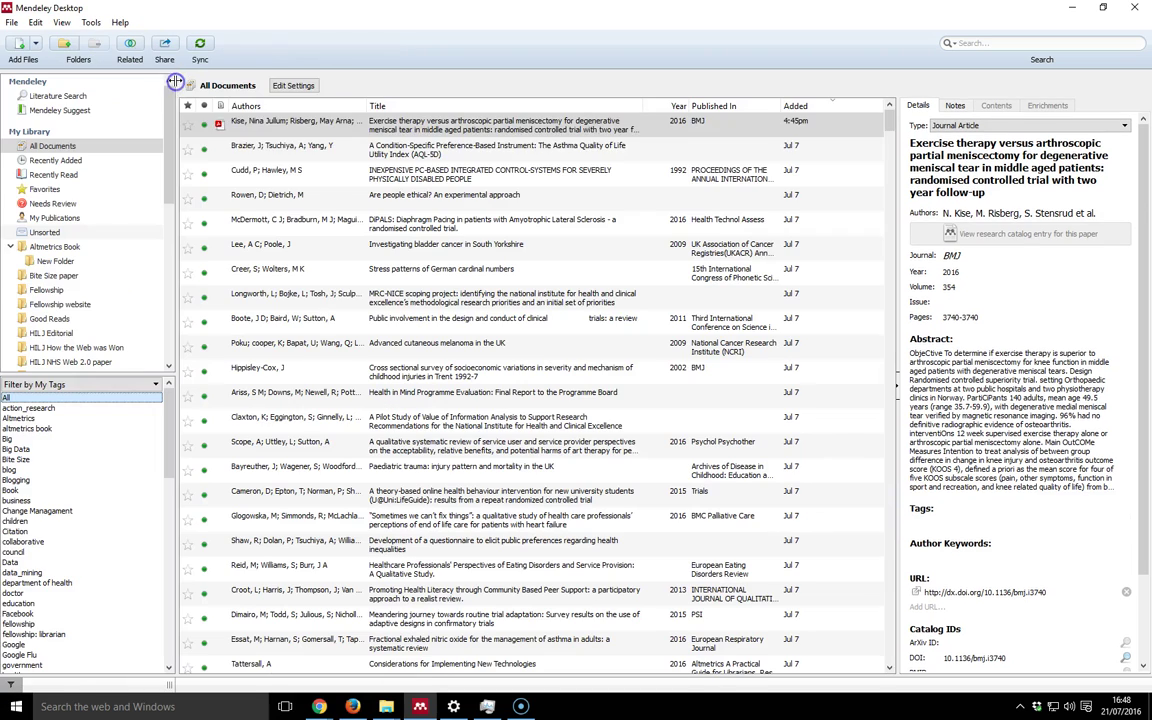
- Reopen the exercise therapy article's attached PDF from the document list
{"action": "left_click", "coordinate": [218, 126]}
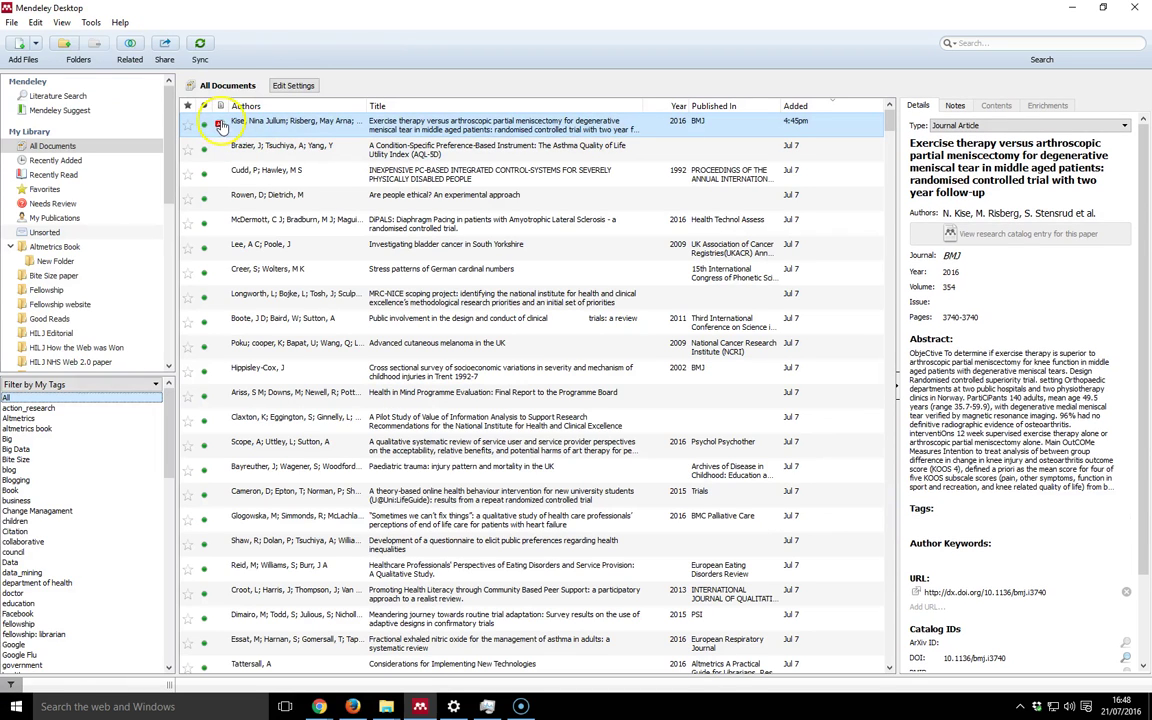